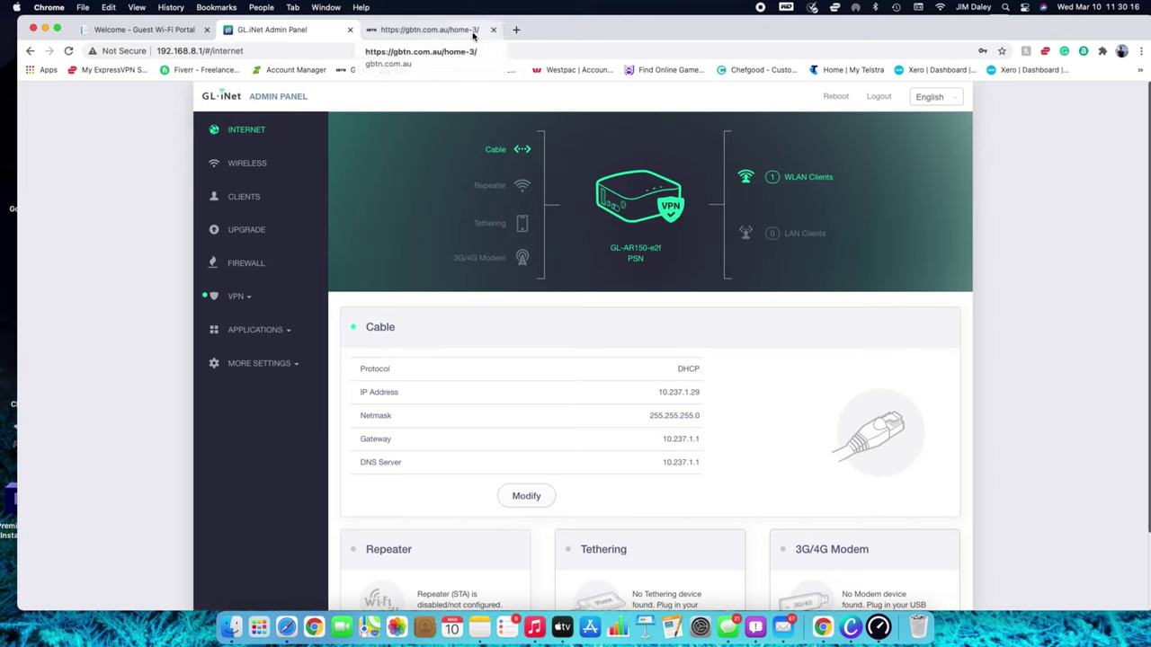
Examine the GBTN Broadband welcome page at gbtn.com.au/home-3/ and its internet activation form
click(392, 34)
scroll(498, 241, down, 3)
scroll(498, 241, up, 3)
scroll(498, 241, down, 3)
scroll(499, 242, up, 3)
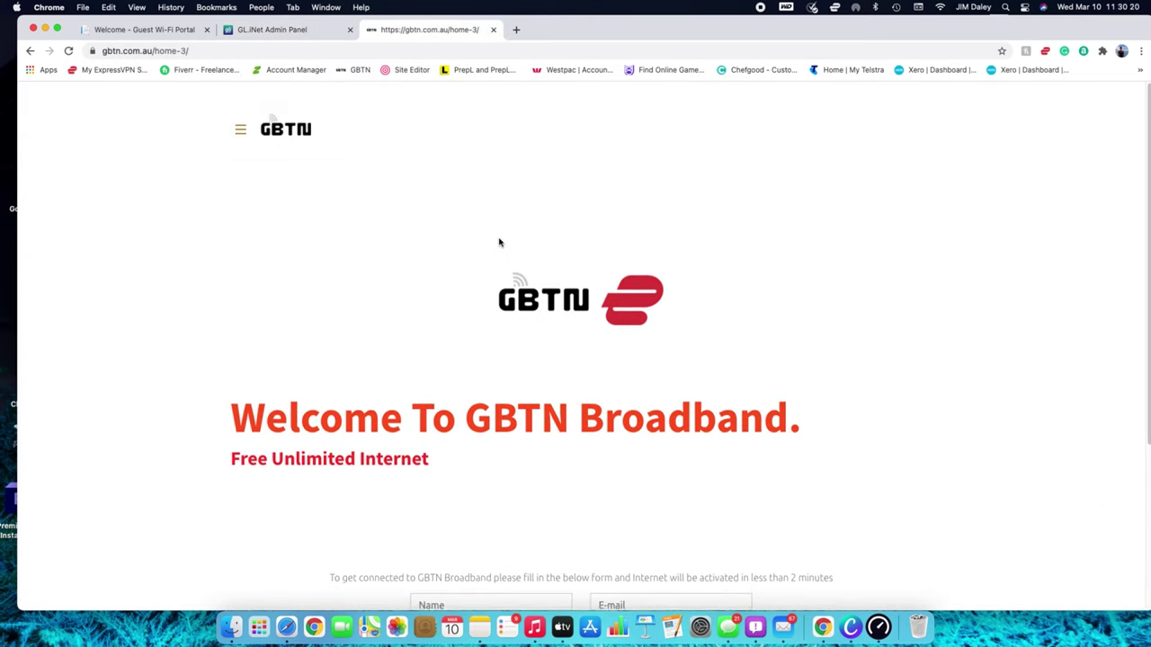
click(220, 53)
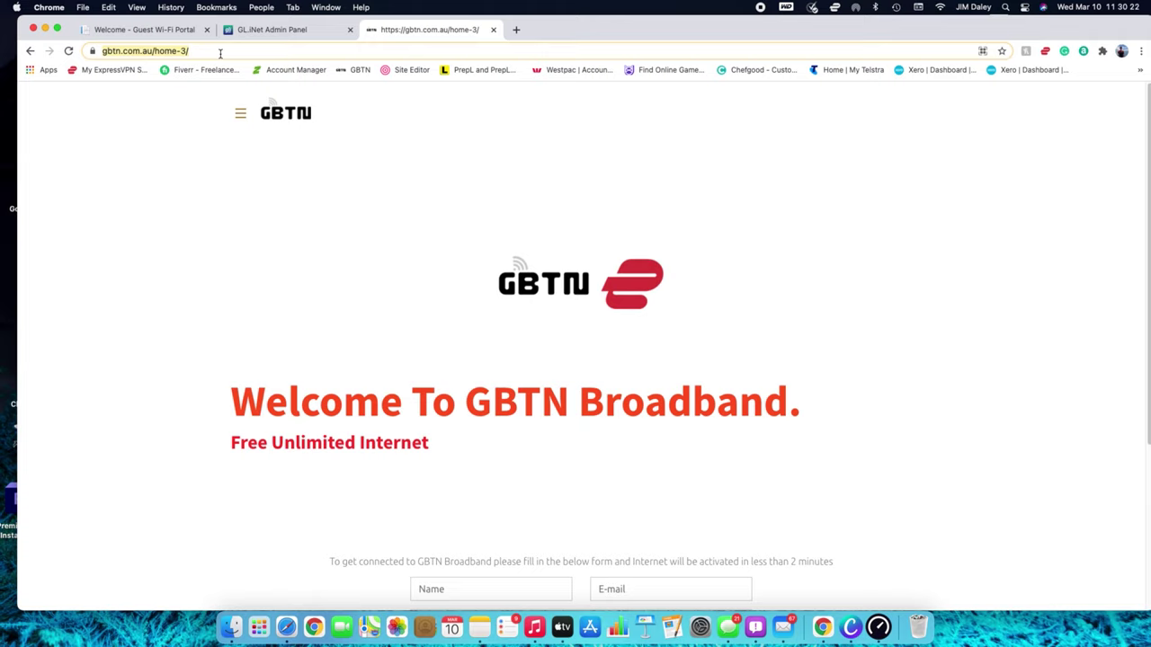
key(Return)
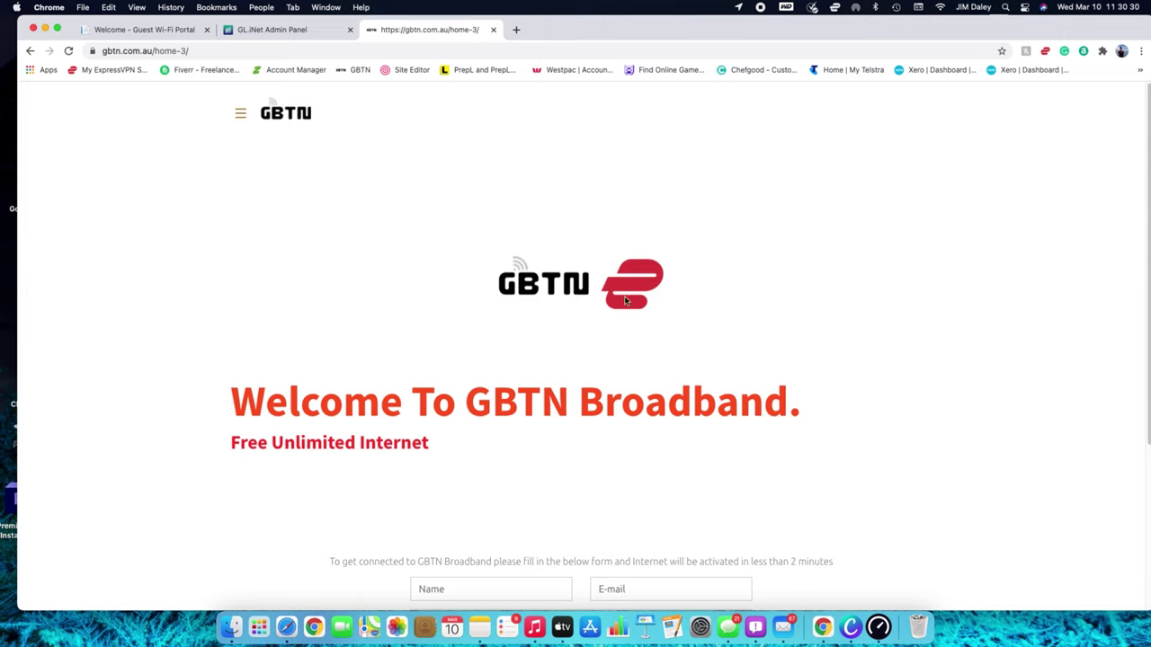
scroll(594, 305, down, 5)
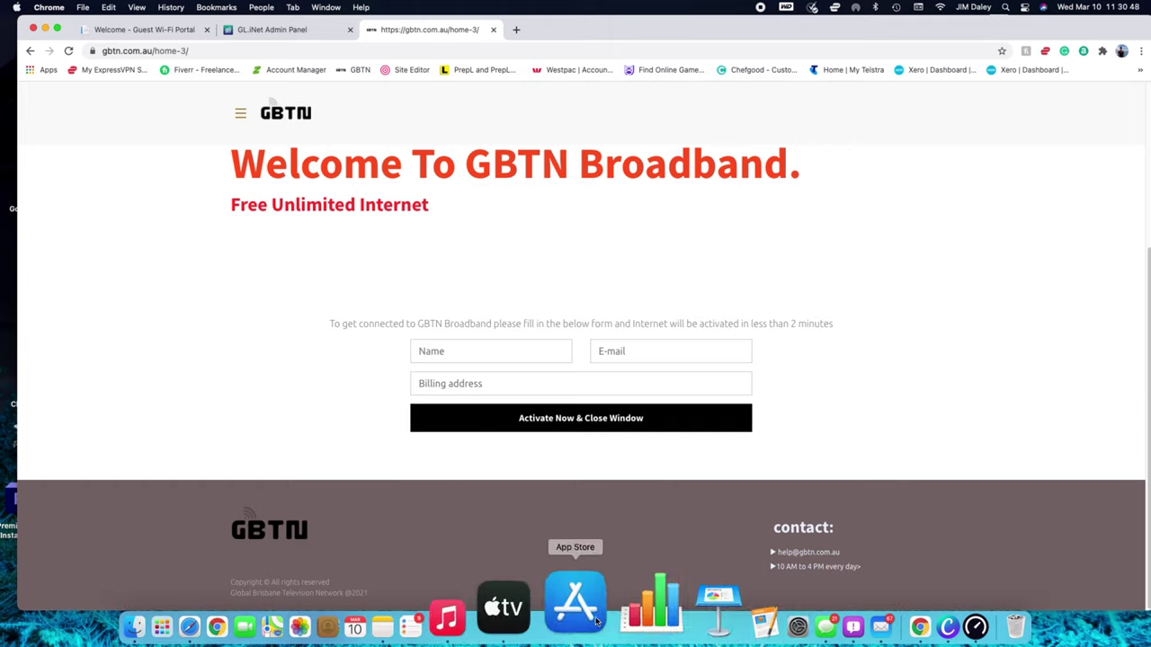
scroll(516, 490, up, 3)
scroll(516, 490, down, 3)
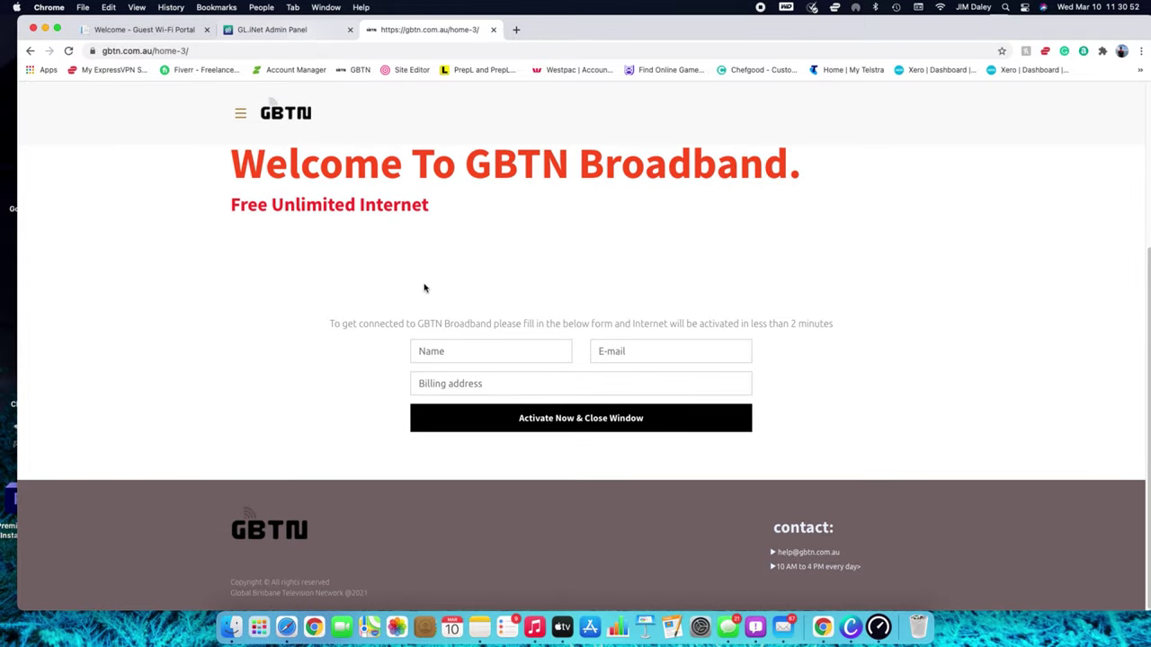
scroll(472, 289, up, 4)
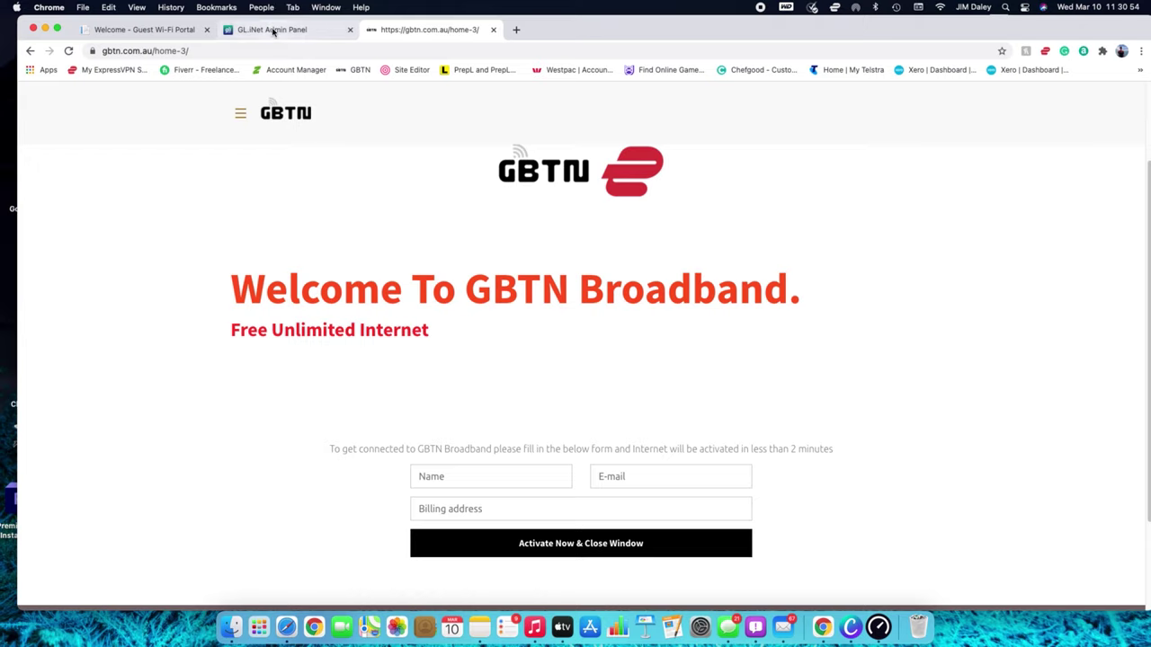
Open the router's 2.4G guest Wi-Fi settings for editing and select OPEN from the Wi-Fi security options
click(274, 31)
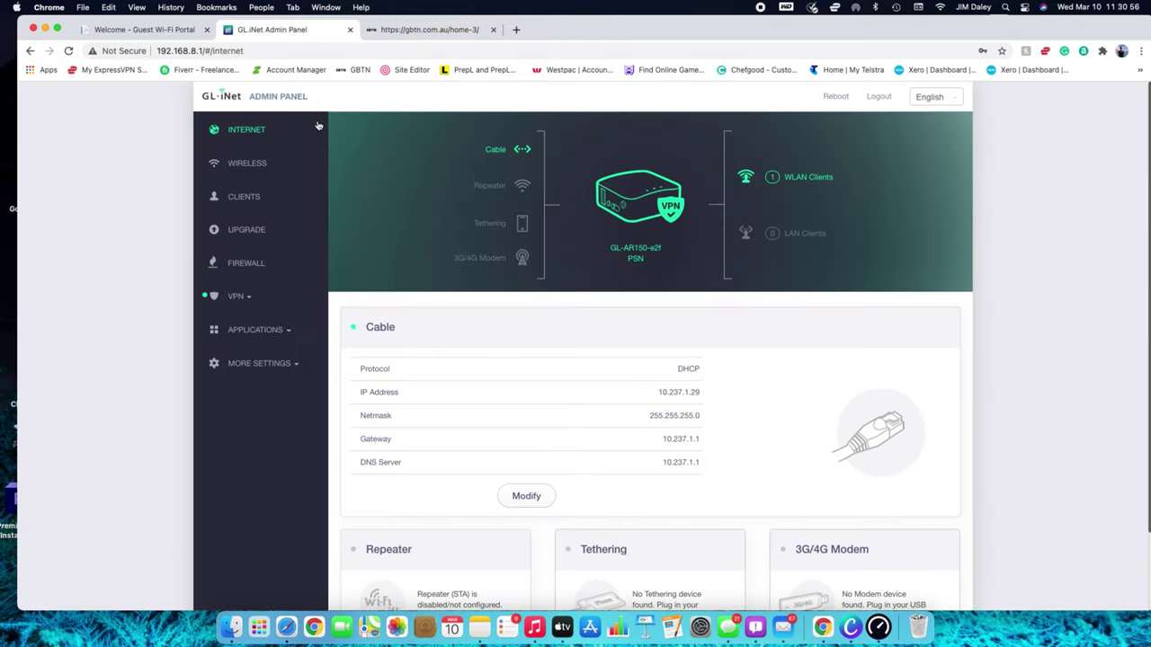
click(257, 172)
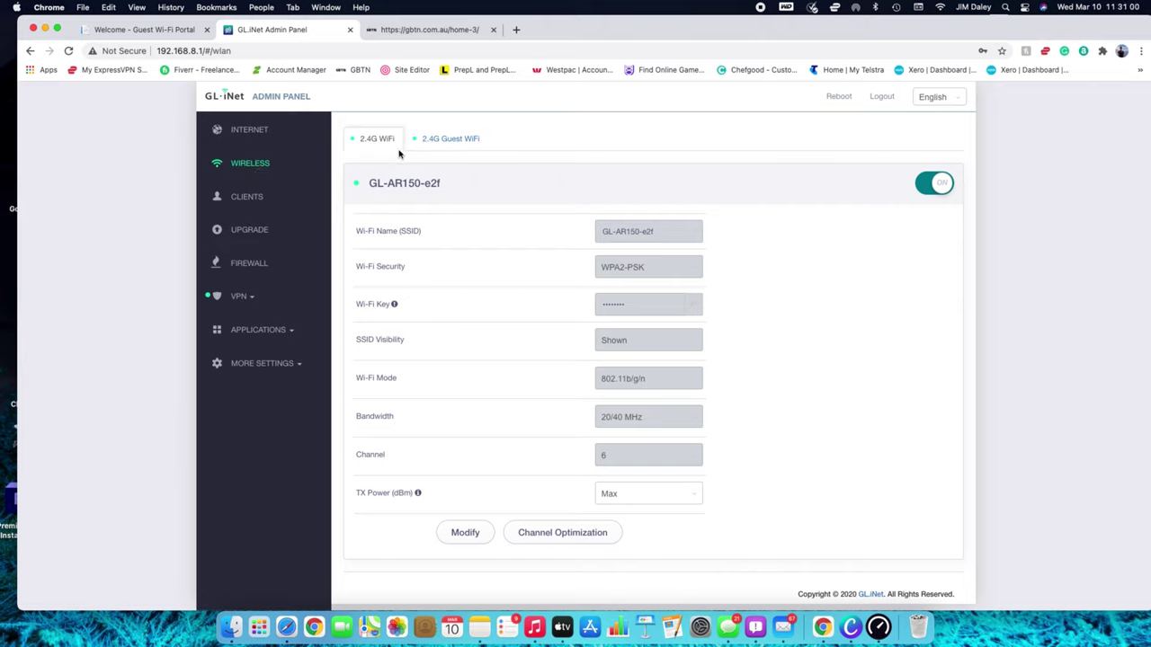
click(455, 148)
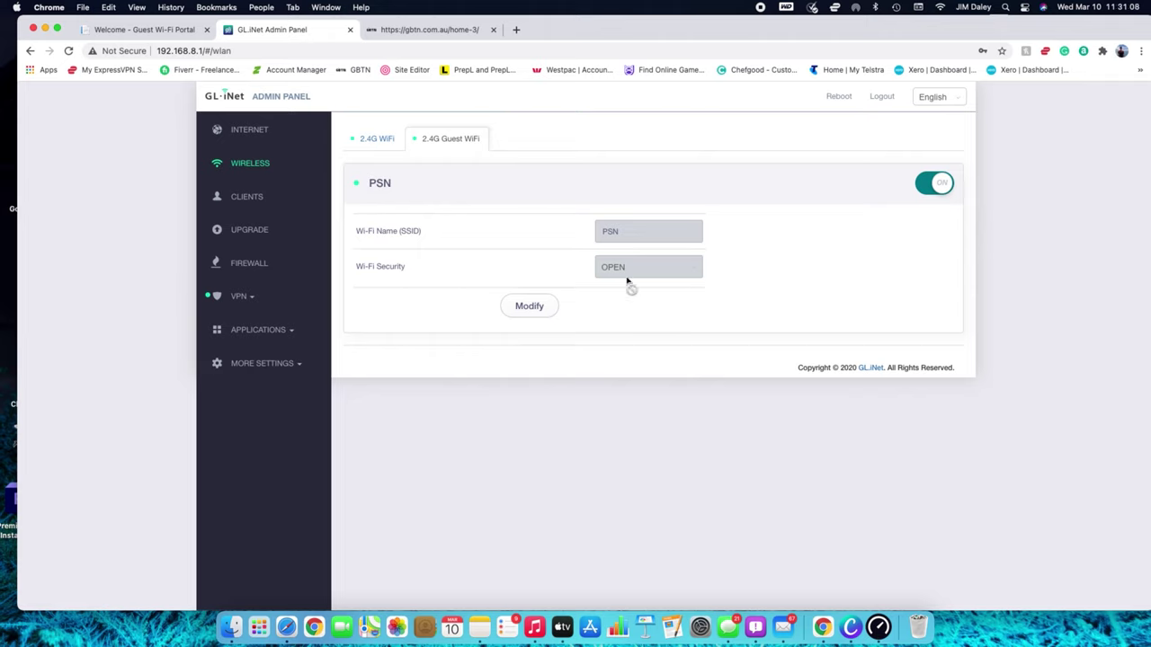
click(544, 309)
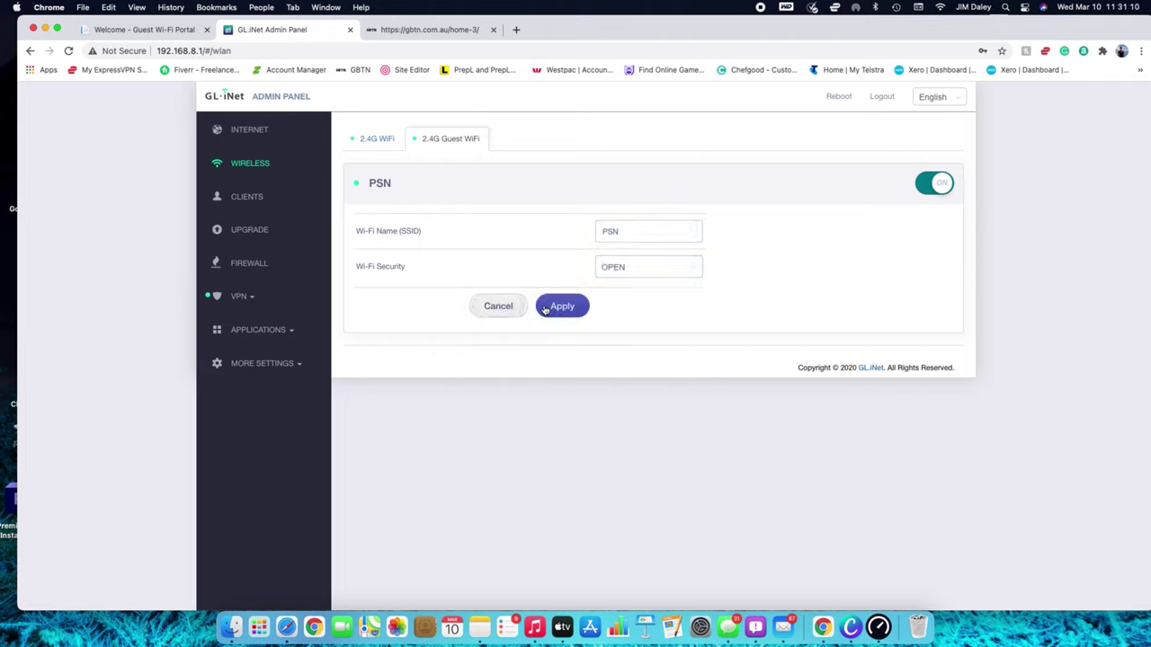
click(602, 269)
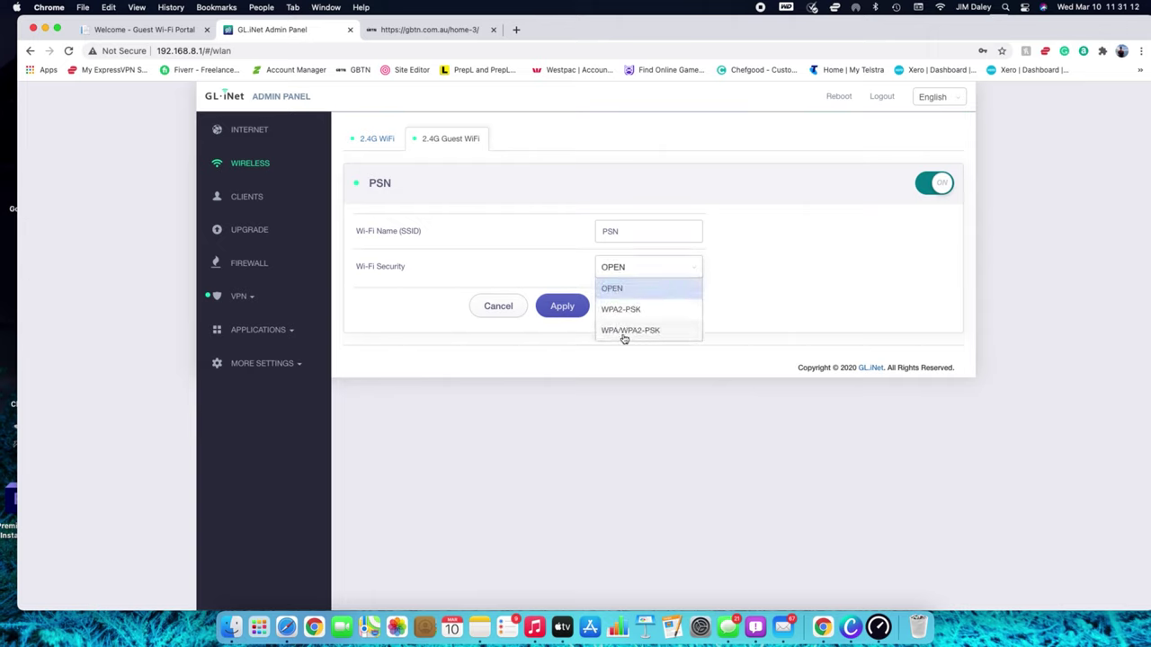
click(612, 288)
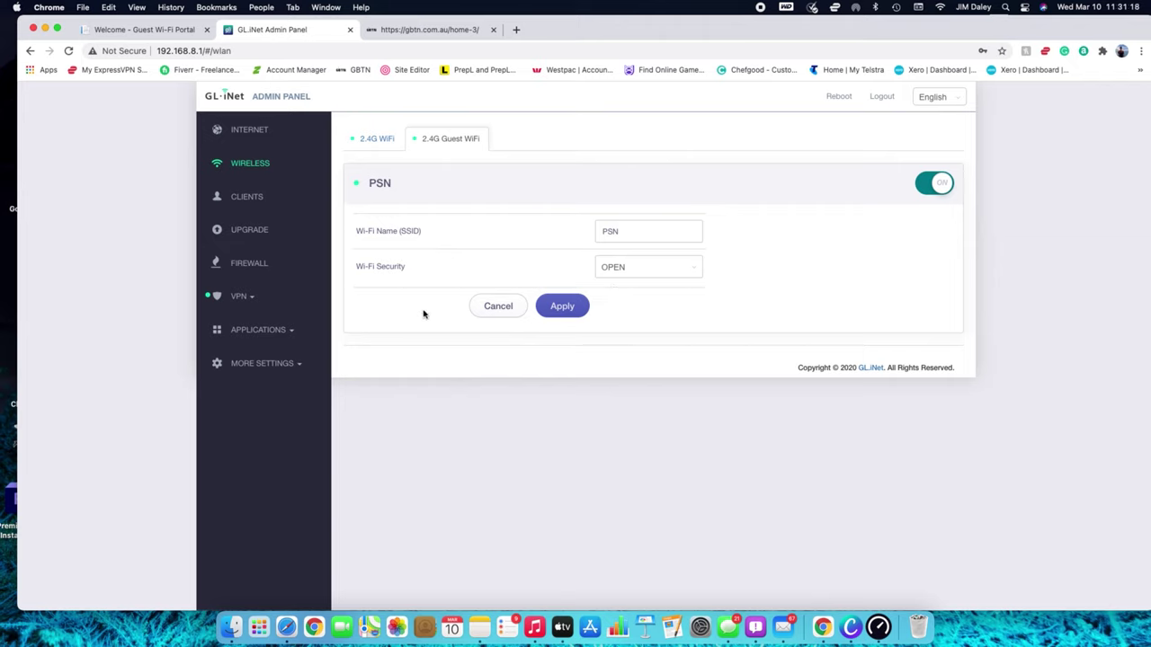
Open the router's captive portal settings and examine the virtual network interface, lease time and forward URL
click(292, 335)
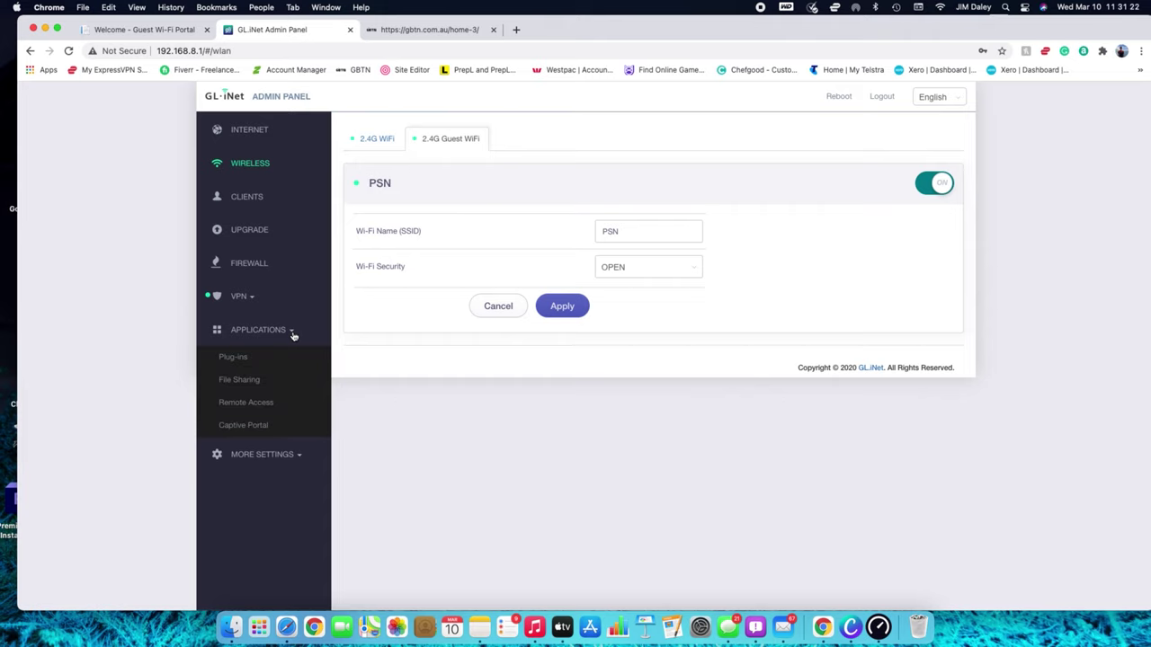
click(243, 429)
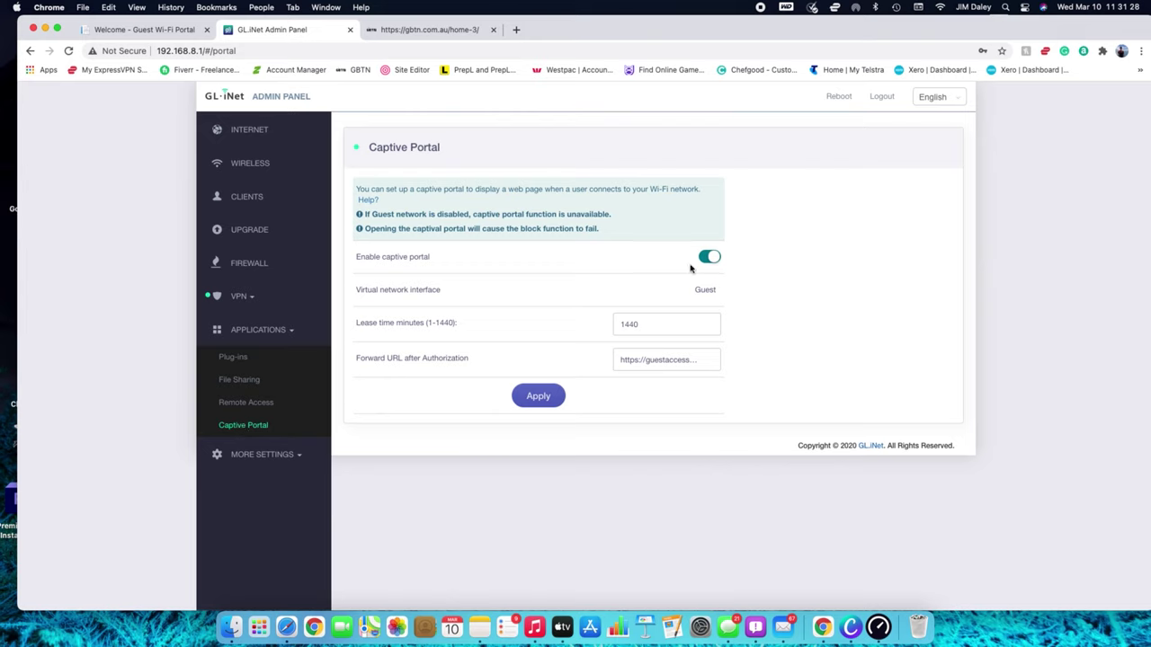
drag(693, 290, 717, 291)
click(694, 325)
double_click(645, 326)
drag(665, 360, 615, 351)
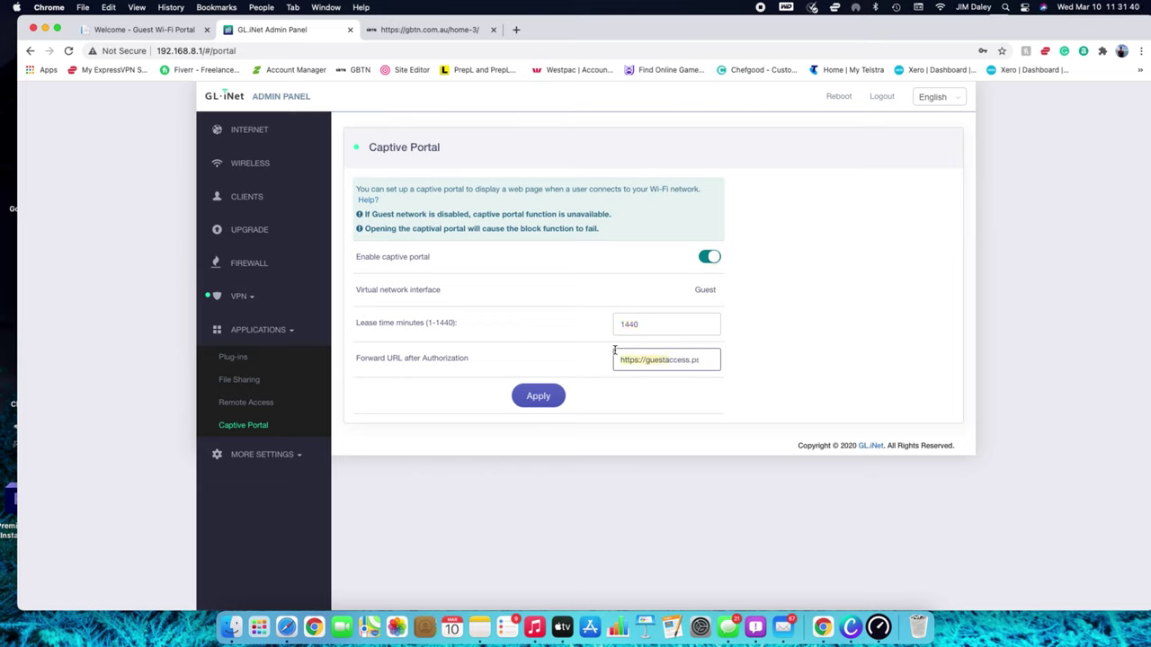
click(633, 360)
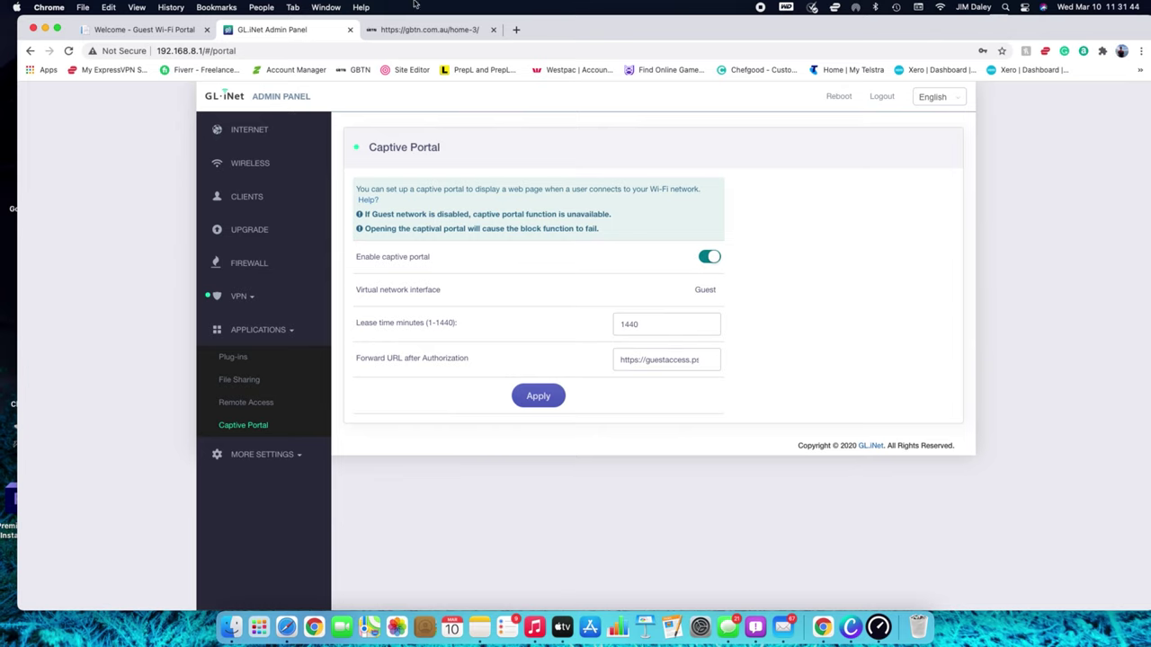
Copy the web address of the PSN Guest Wi-Fi portal, guestaccess.psn.qld.gov.au
click(167, 31)
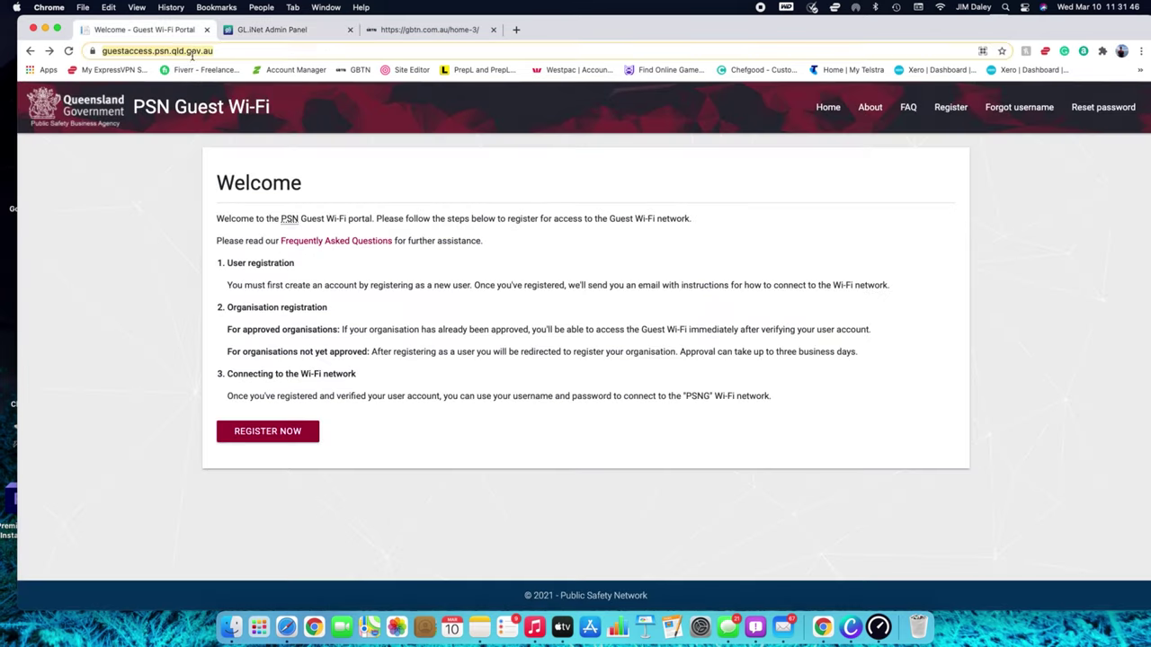
right_click(194, 52)
click(208, 136)
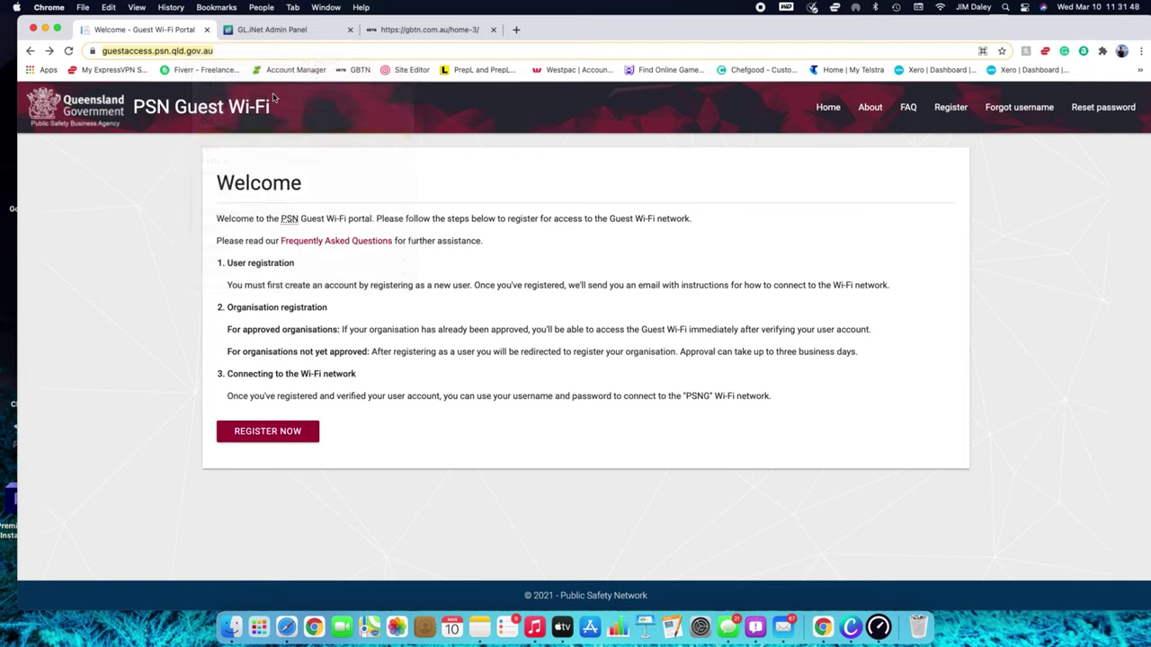
click(395, 32)
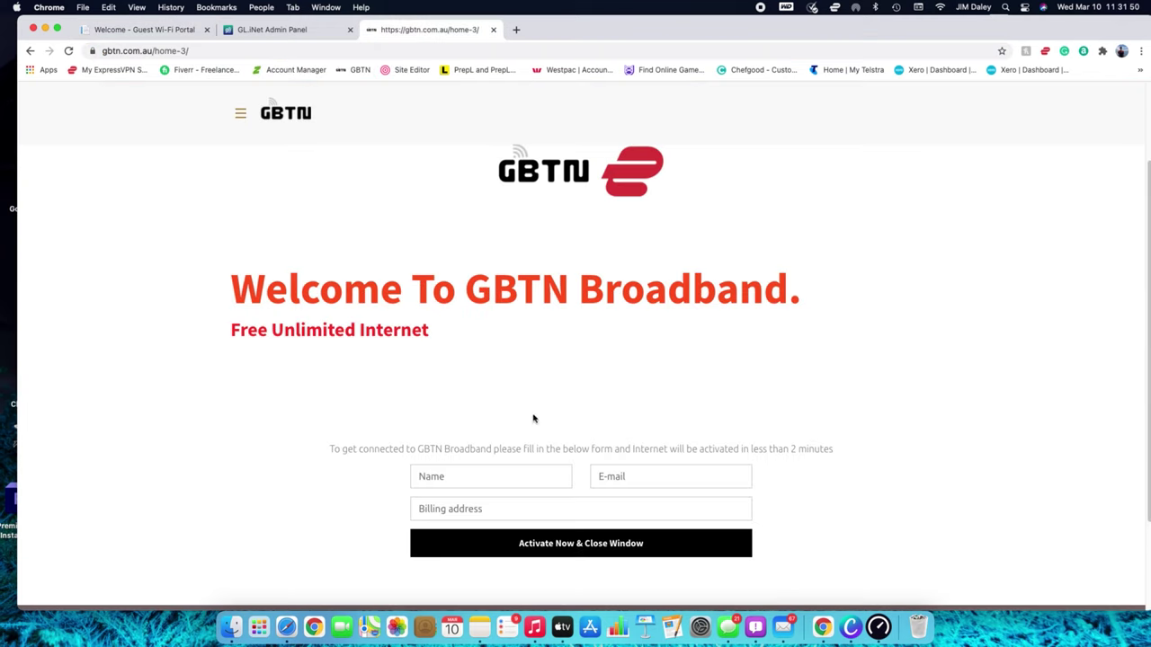
Replace the captive portal's forward URL after authorization with the copied guest portal address and apply the settings
click(268, 32)
drag(619, 359, 764, 372)
key(BackSpace)
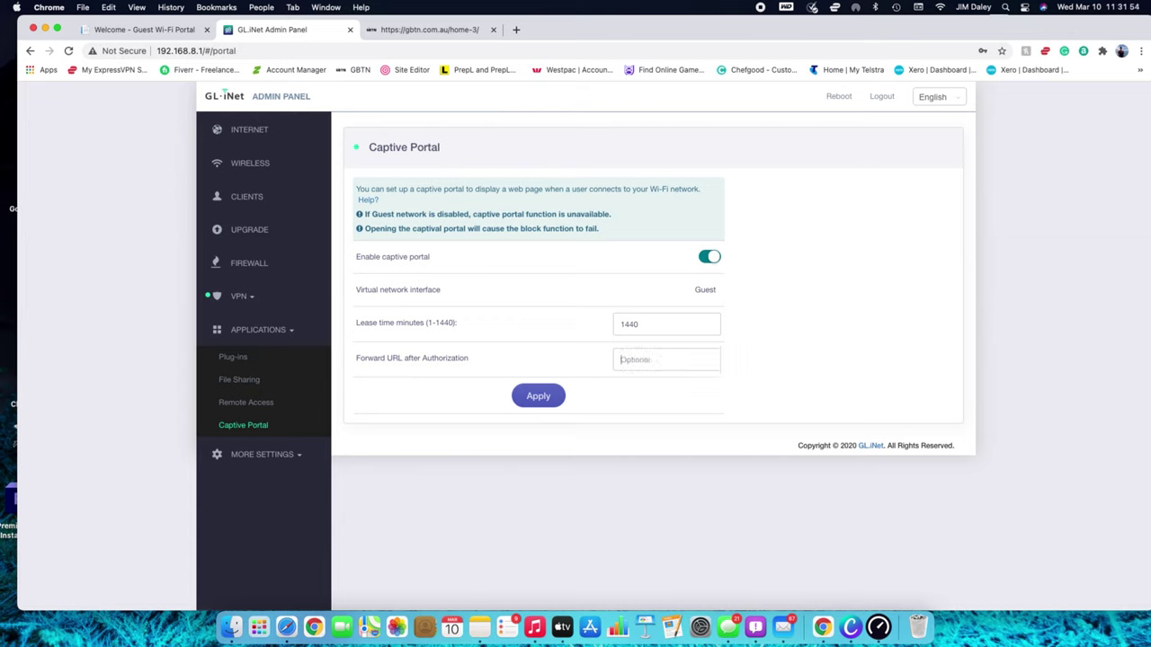
key(super+v)
click(536, 402)
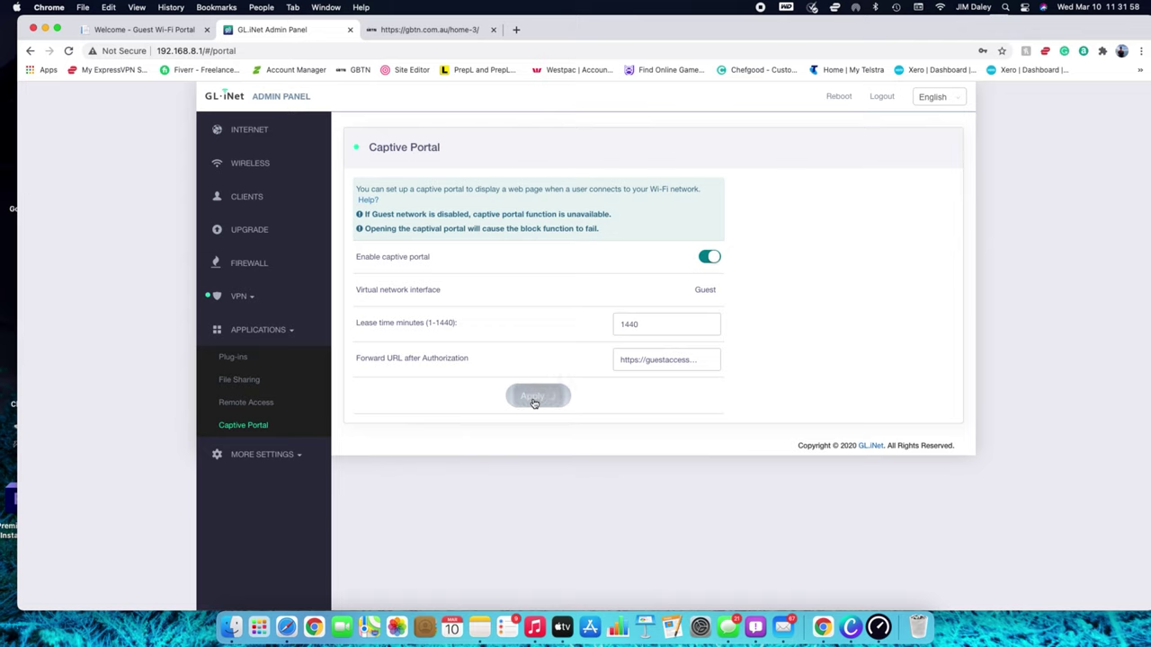